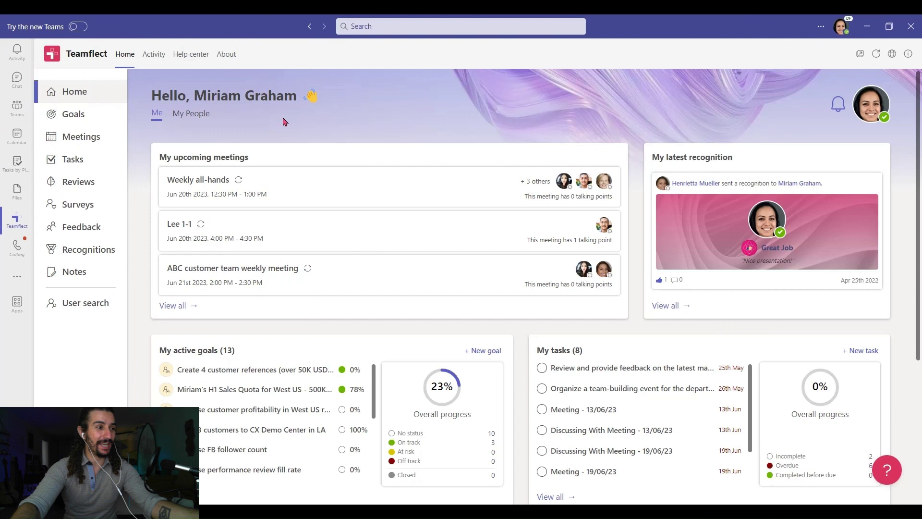
Step: Show My People and expand the Retail Manager's list of past and upcoming 1-on-1s
left_click(185, 119)
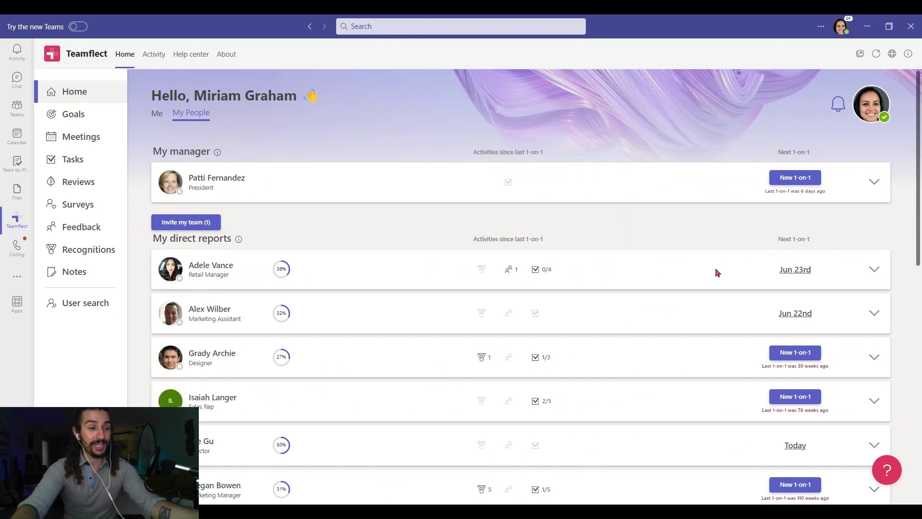
left_click(875, 270)
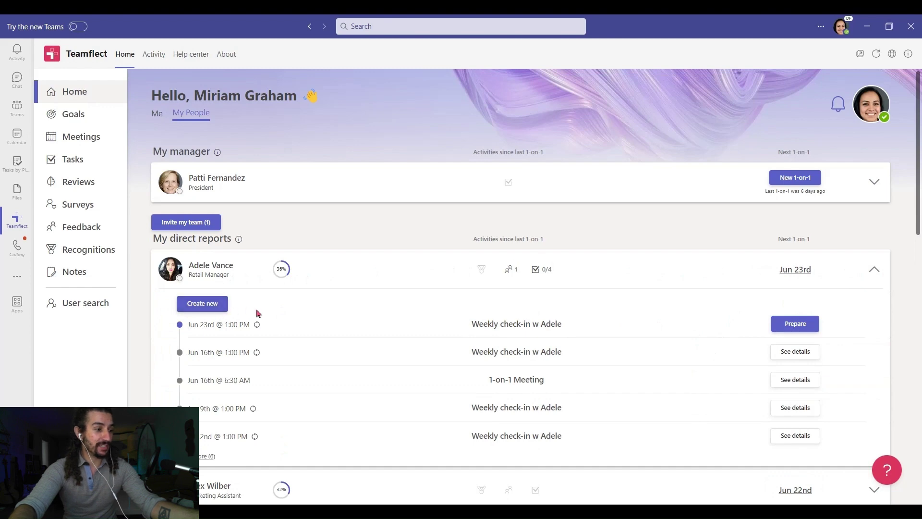
left_click(223, 272)
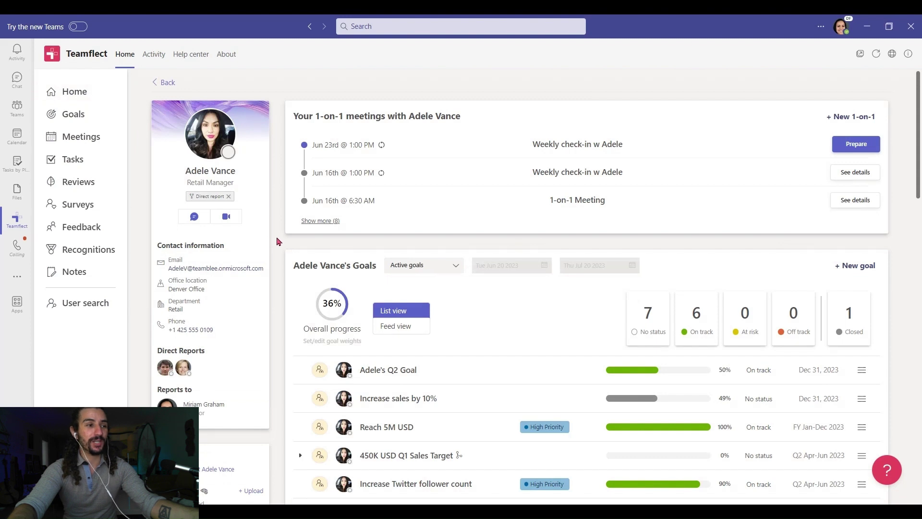
scroll(278, 241, "down", 1)
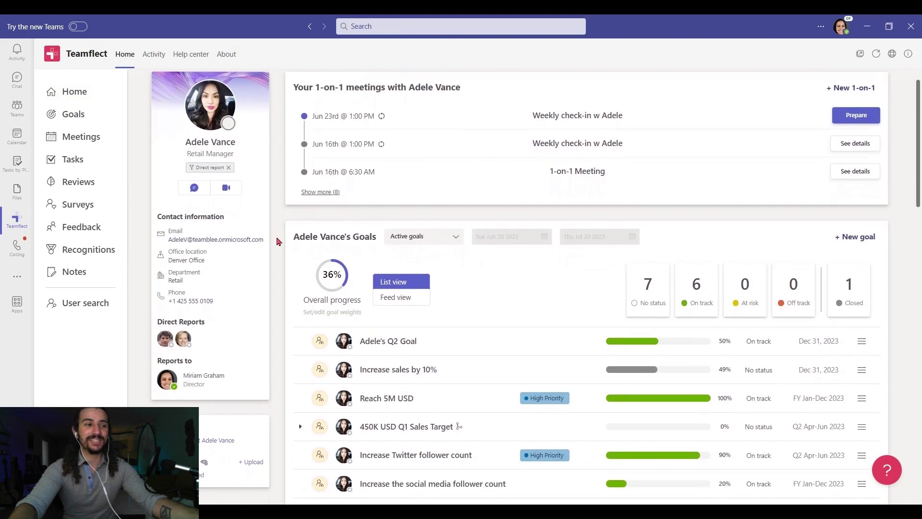
scroll(278, 241, "down", 3)
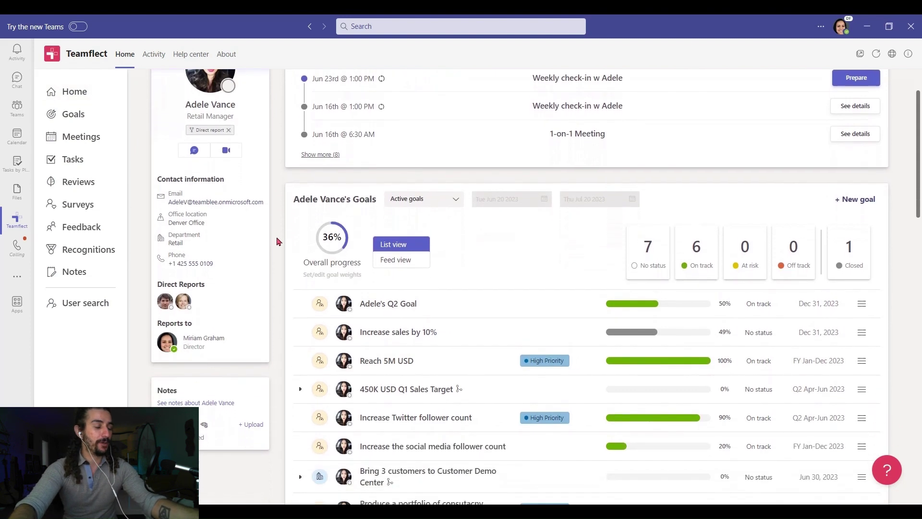
scroll(278, 241, "down", 2)
scroll(278, 241, "up", 4)
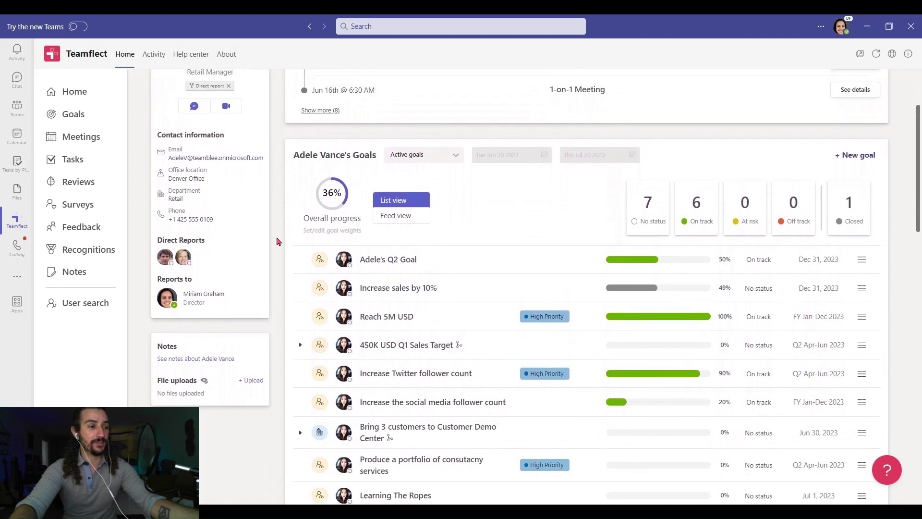
scroll(278, 241, "up", 2)
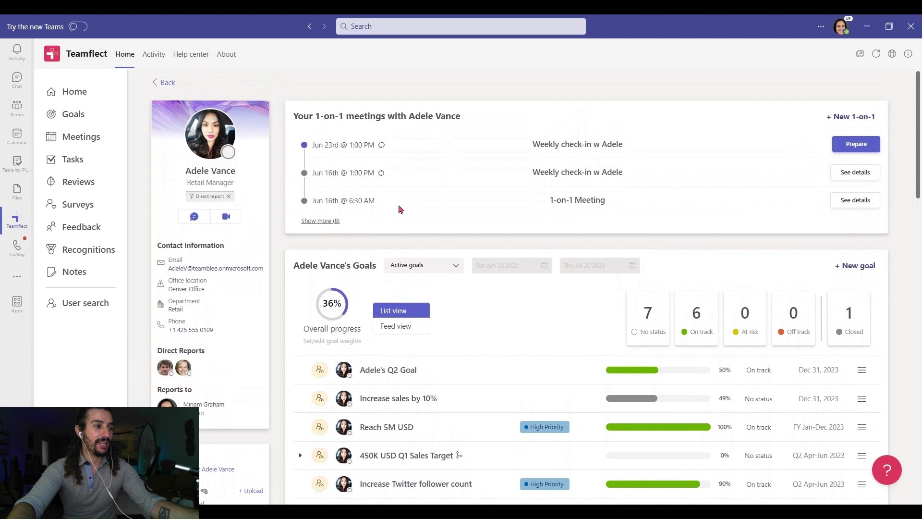
left_click(339, 221)
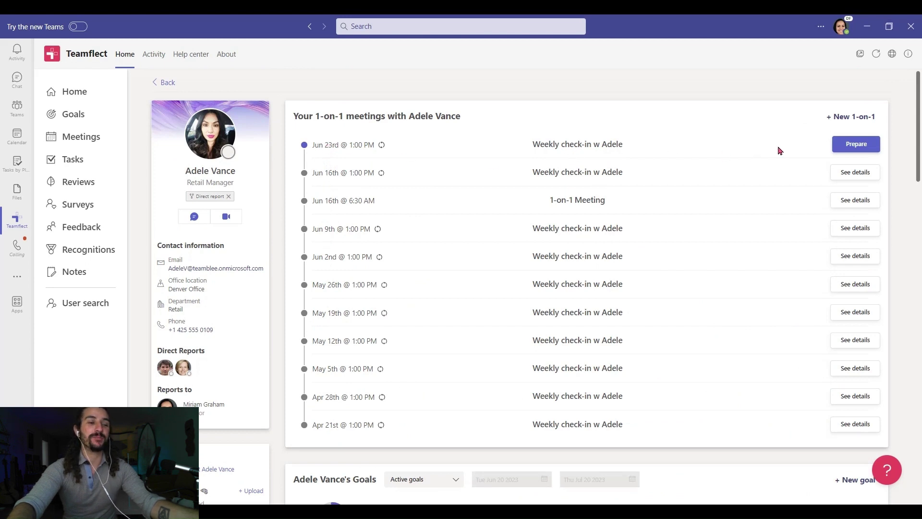
Step: On the Jun 23rd 1-on-1 agenda, add the suggested 'Submit expenses' as a talking point
left_click(841, 150)
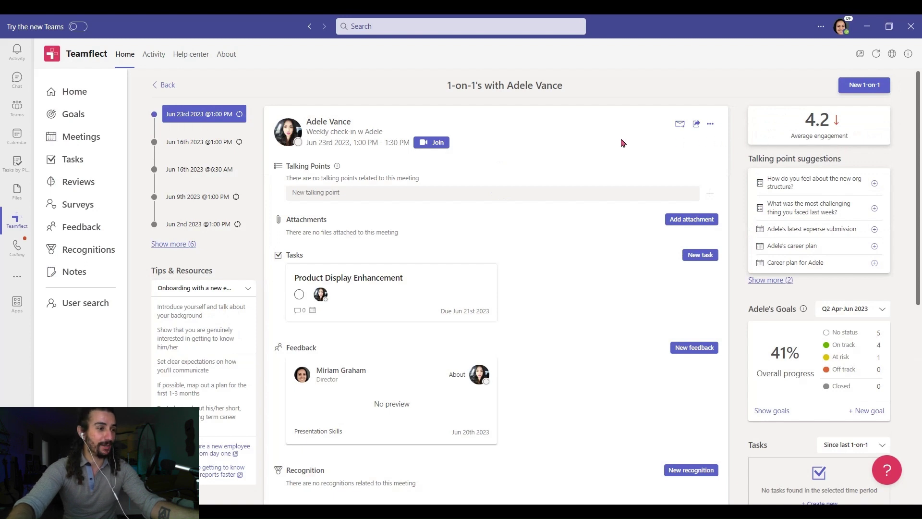
scroll(623, 143, "down", 1)
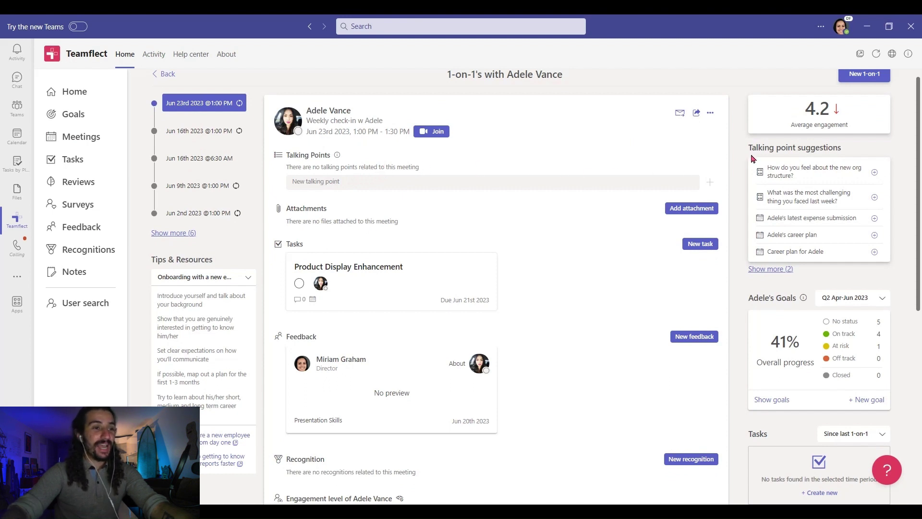
left_click(767, 270)
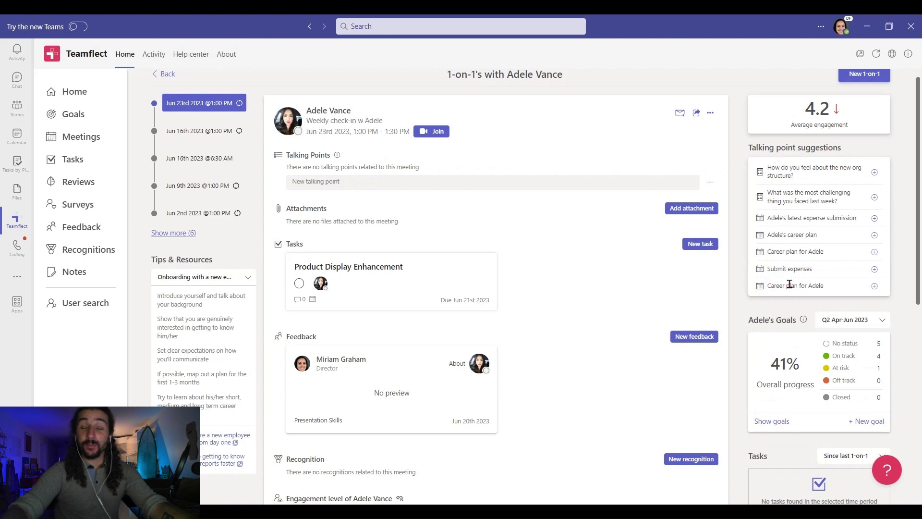
left_click(875, 269)
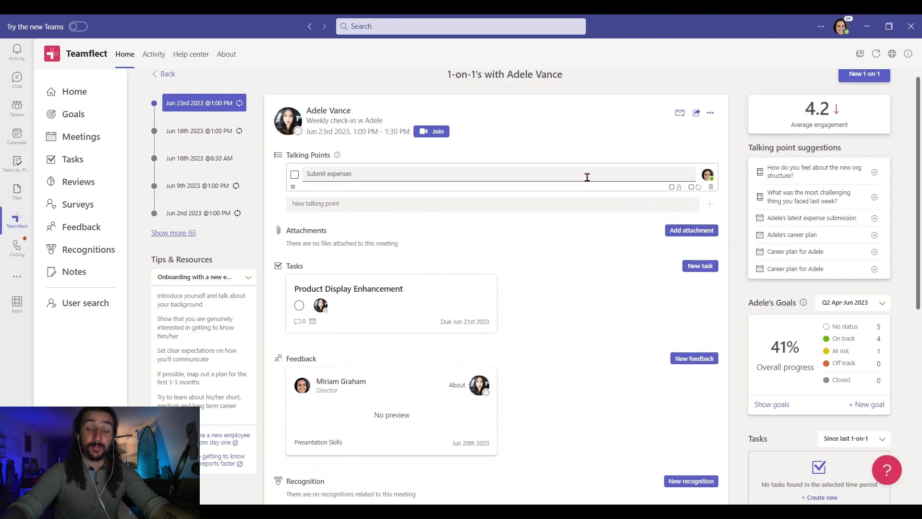
left_click(672, 187)
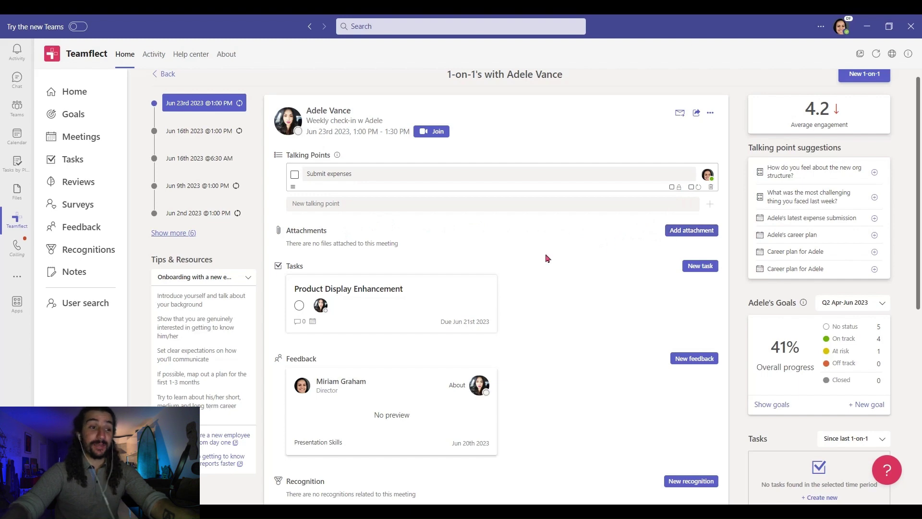
scroll(546, 258, "down", 2)
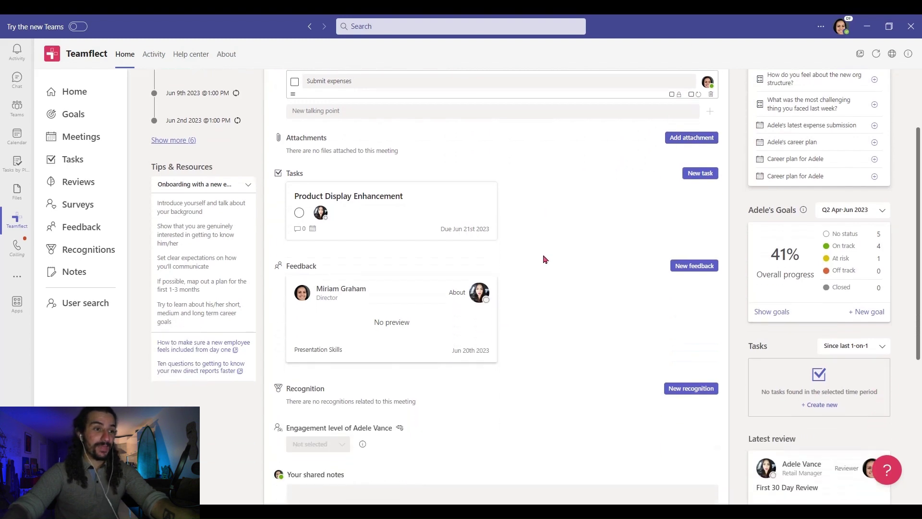
Step: View and close the Product Display Enhancement task details, then look over the empty notes sections
left_click(366, 213)
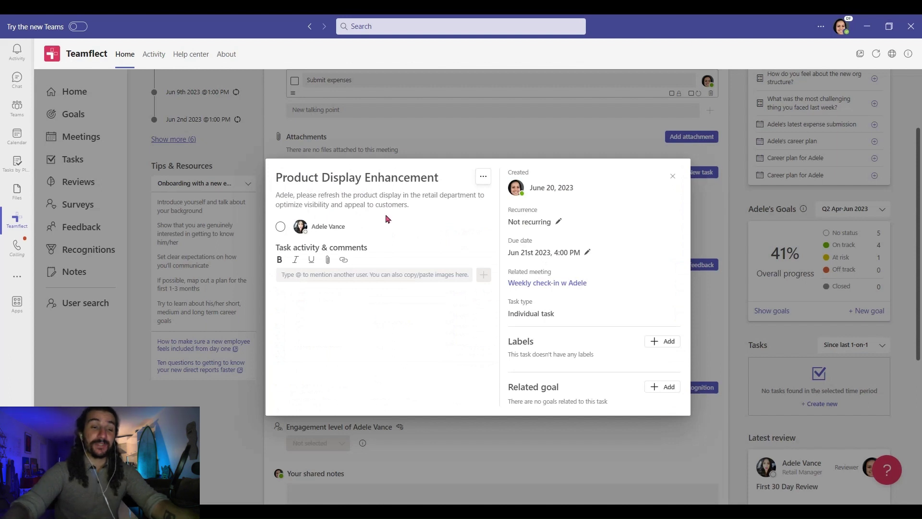
left_click(672, 176)
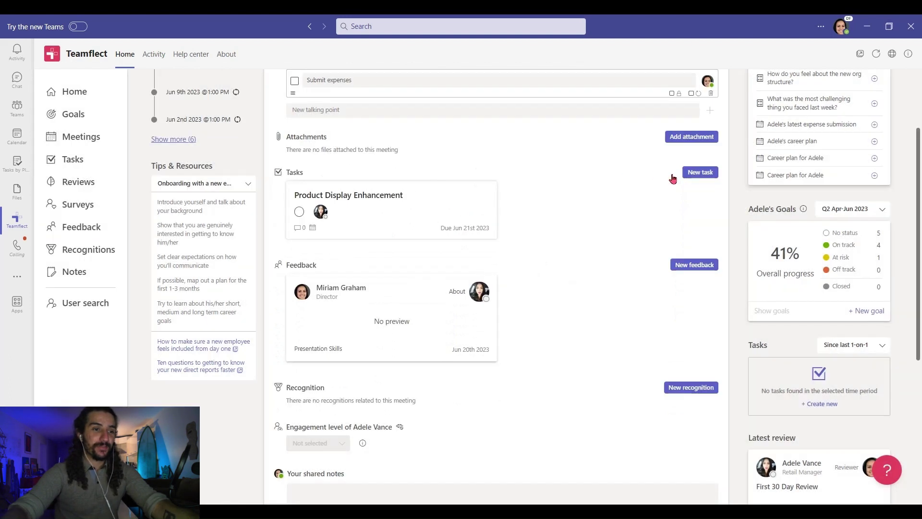
scroll(447, 315, "down", 2)
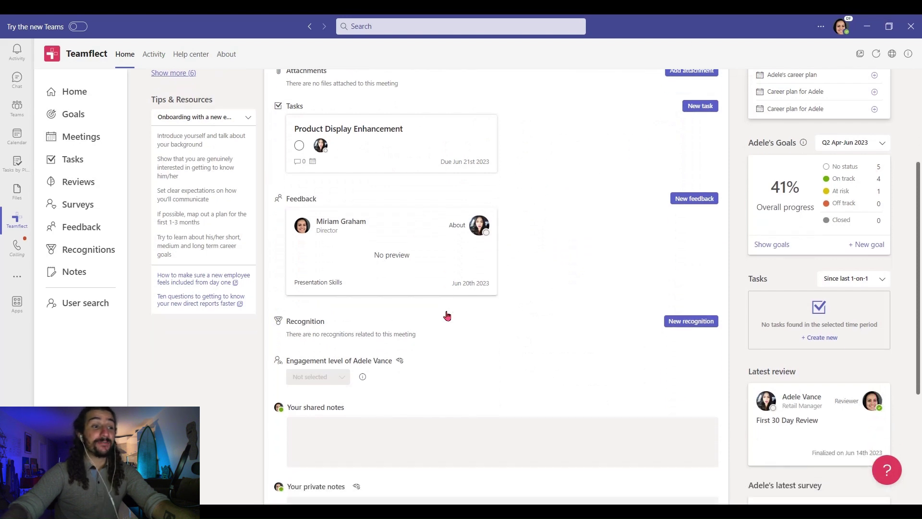
scroll(447, 315, "down", 1)
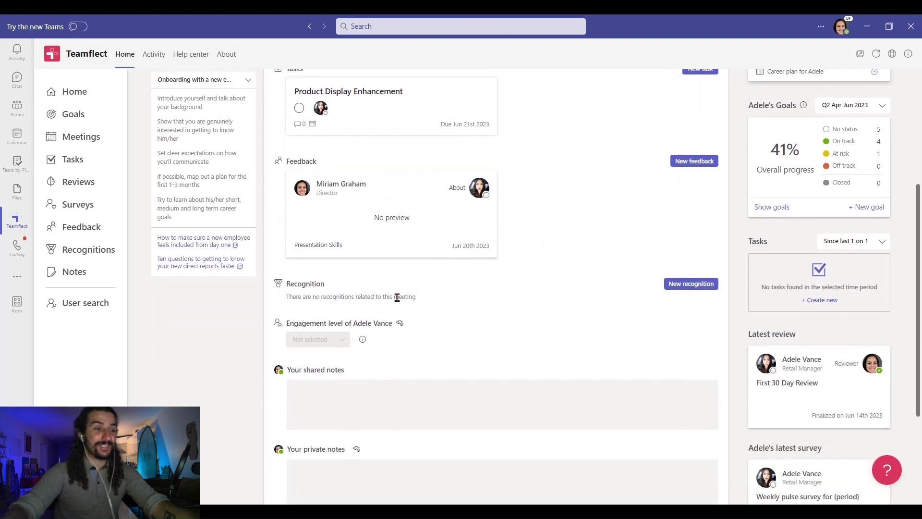
scroll(397, 297, "down", 3)
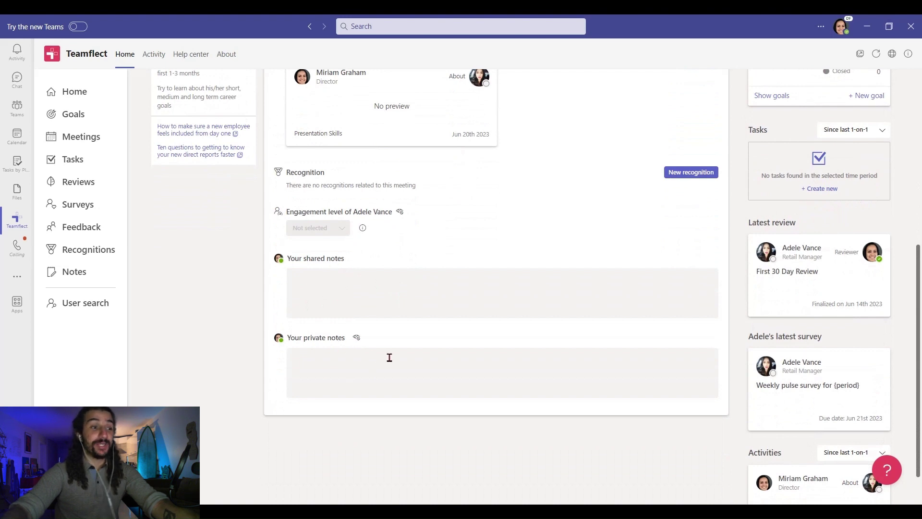
scroll(390, 357, "up", 4)
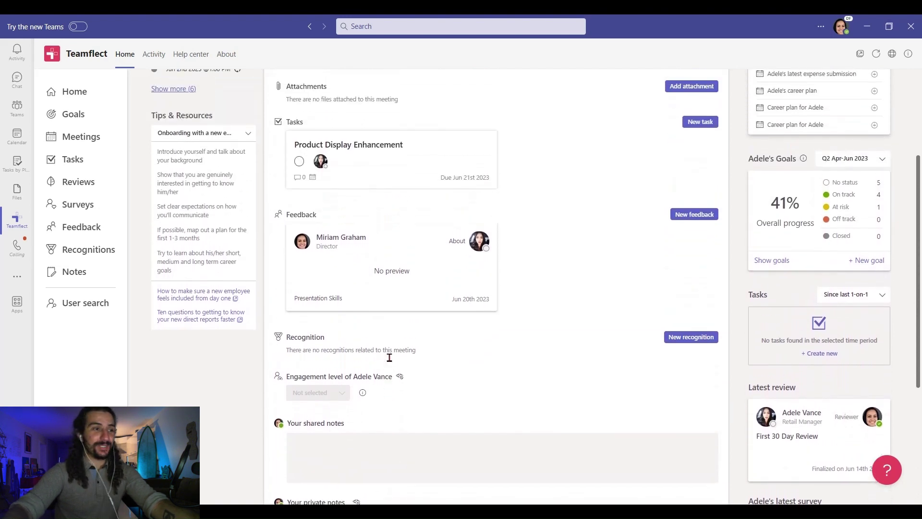
scroll(390, 357, "up", 3)
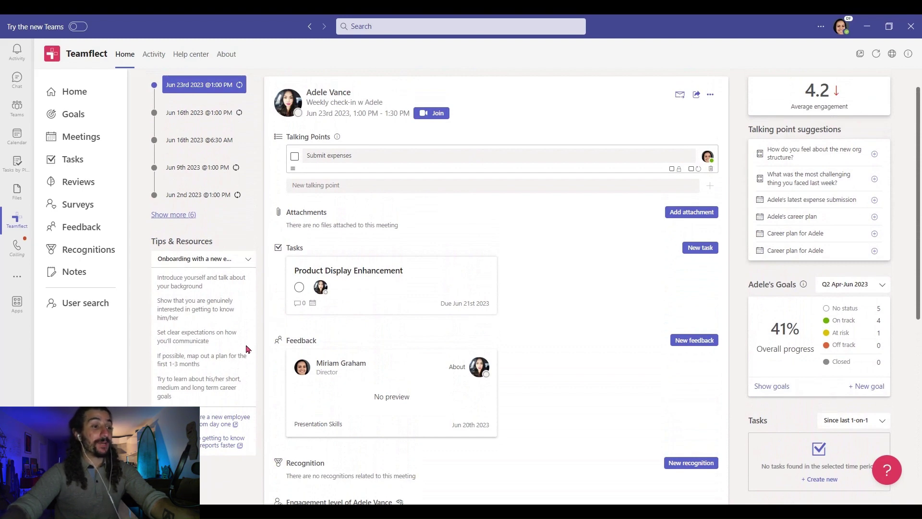
scroll(248, 349, "up", 1)
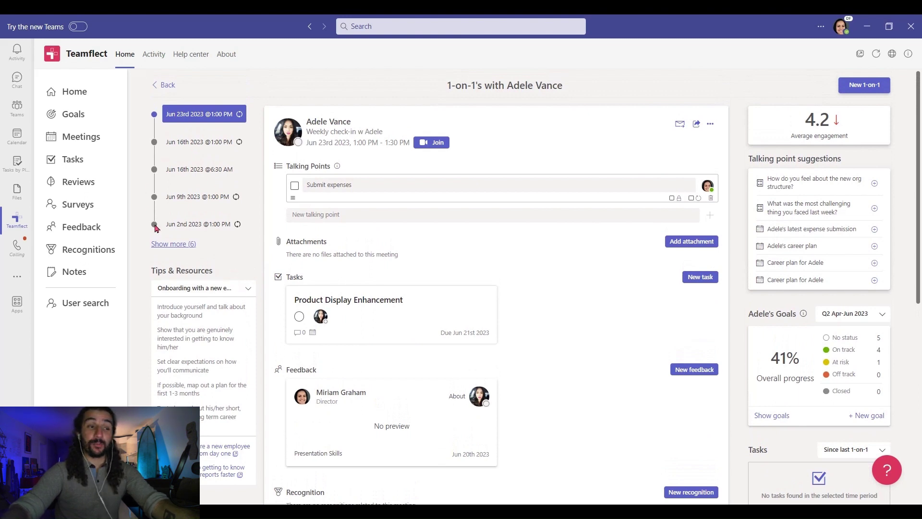
Step: Review the Jun 16th 2023 1-on-1's talking points, tasks and recognition, then go back to Jun 23rd
left_click(174, 245)
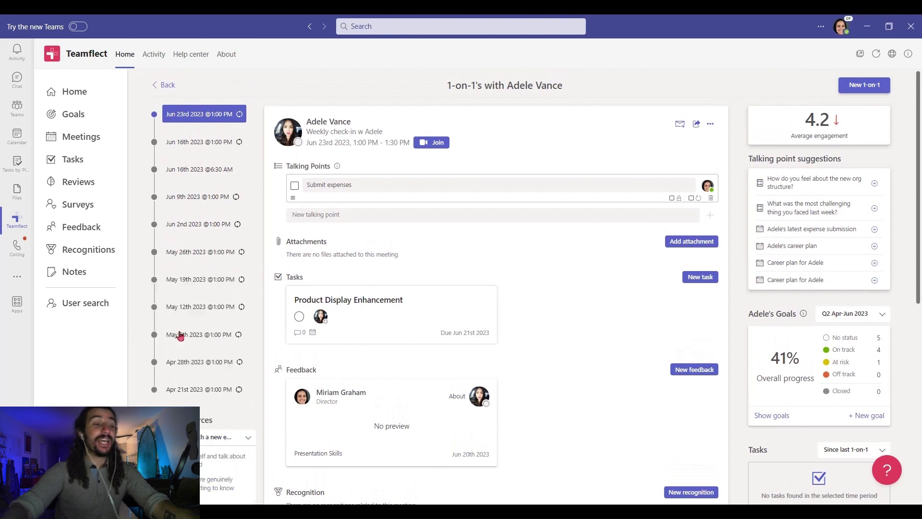
left_click(187, 145)
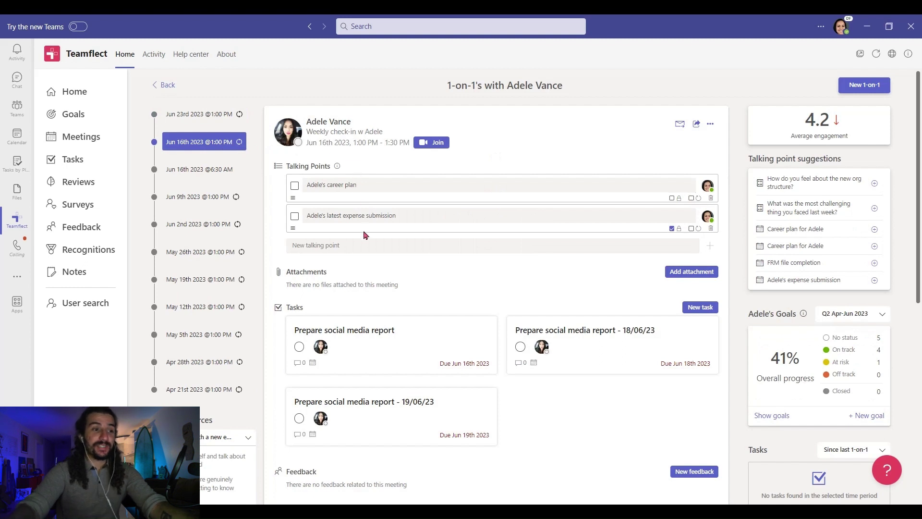
scroll(382, 247, "down", 3)
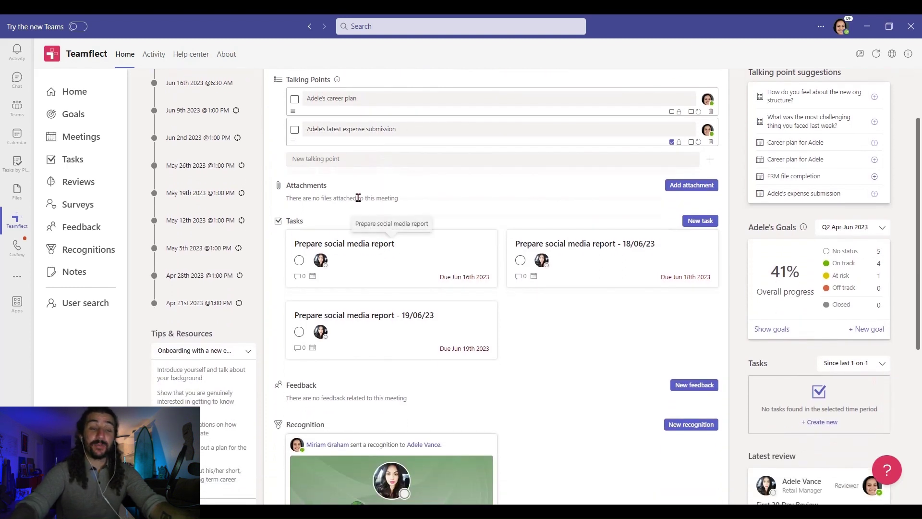
scroll(425, 336, "down", 5)
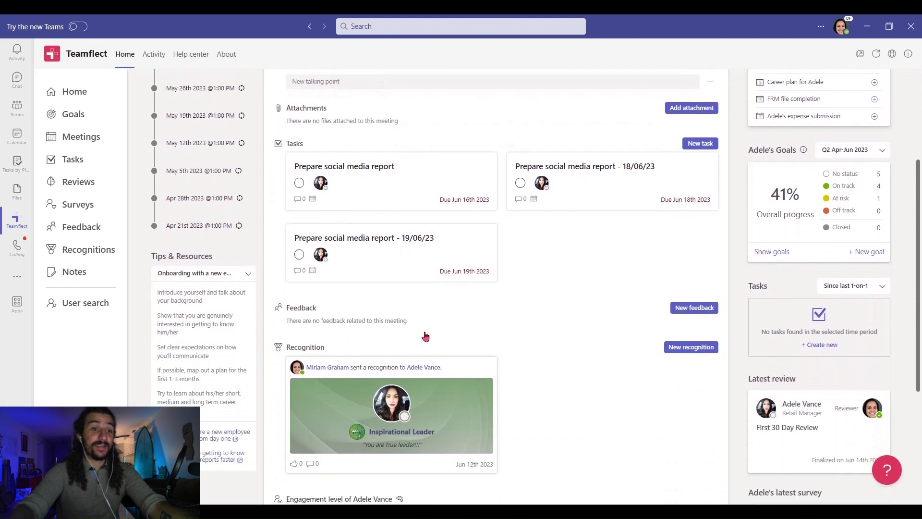
scroll(425, 336, "down", 1)
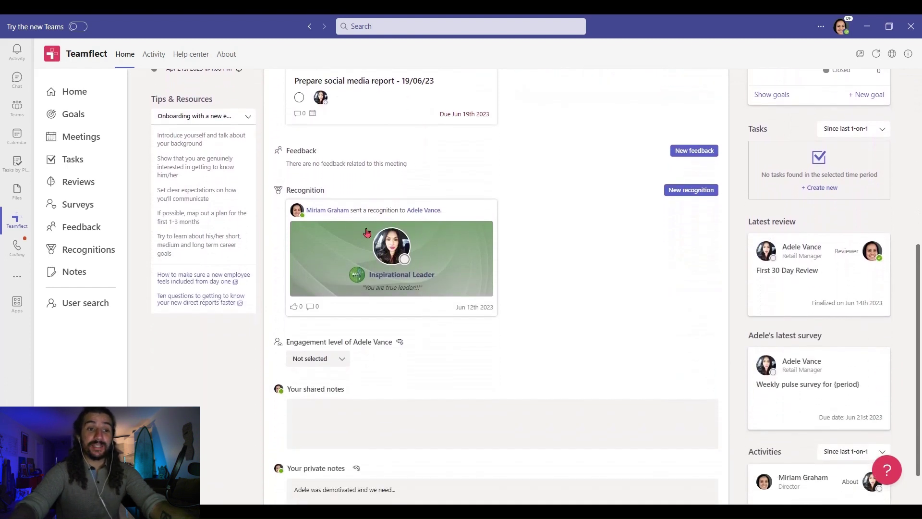
mouse_move(399, 281)
scroll(398, 281, "down", 2)
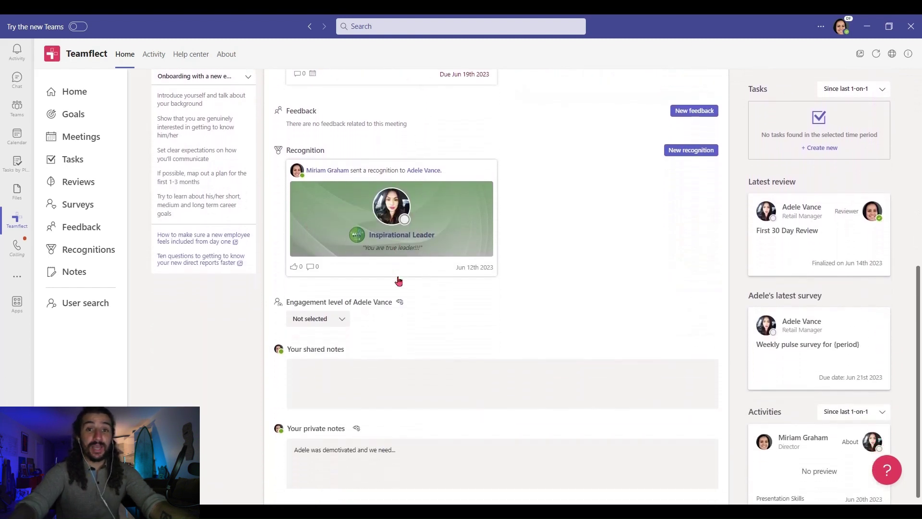
scroll(398, 281, "up", 3)
scroll(398, 281, "up", 6)
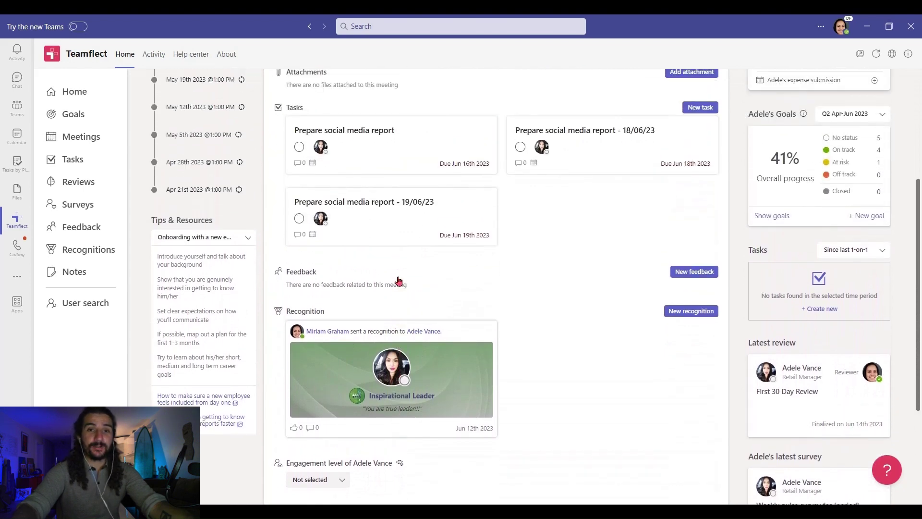
scroll(399, 281, "up", 1)
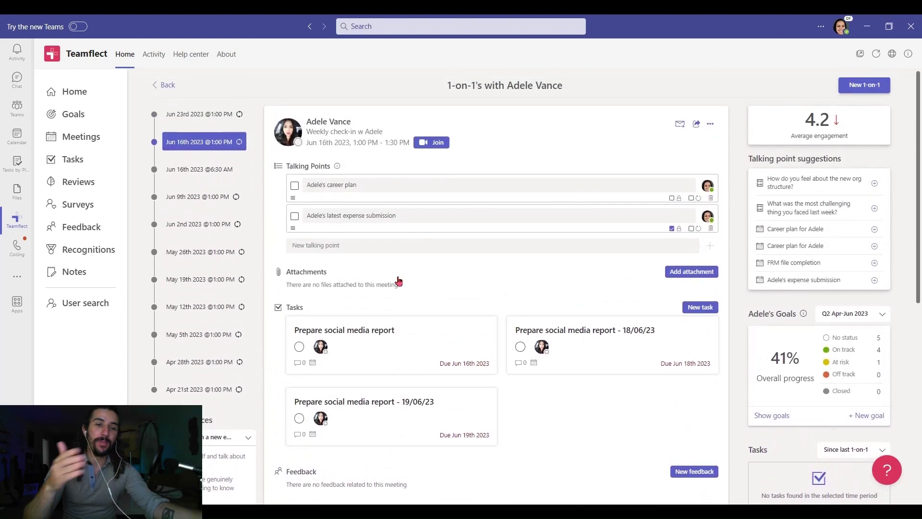
left_click(202, 114)
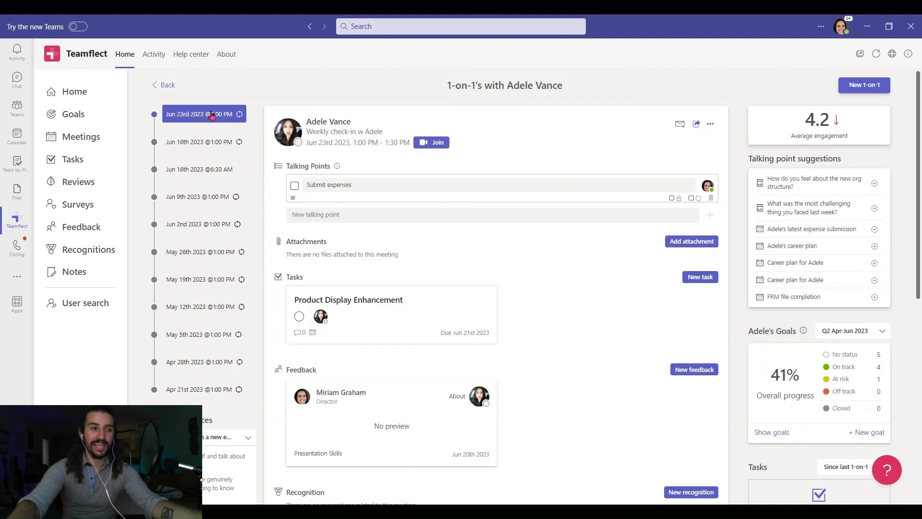
Step: Join the weekly check-in call with the current audio settings and maximize the meeting window
left_click(439, 144)
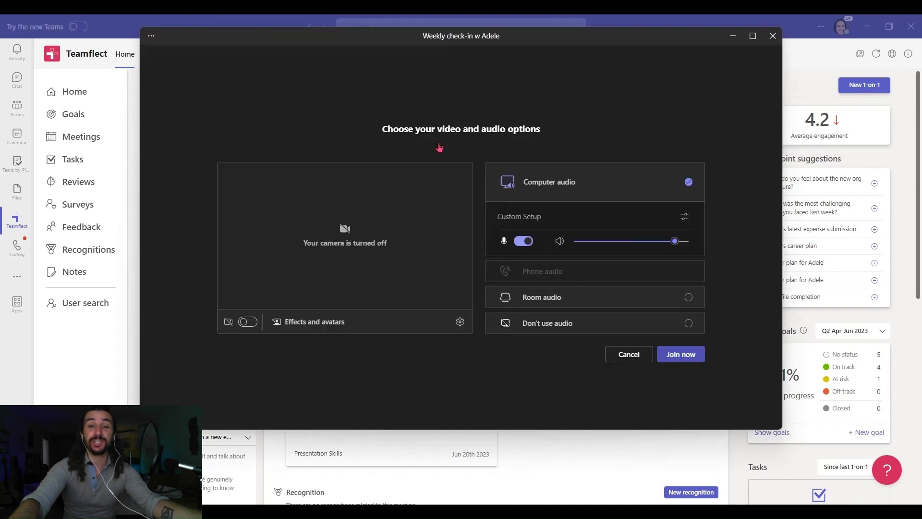
left_click(665, 355)
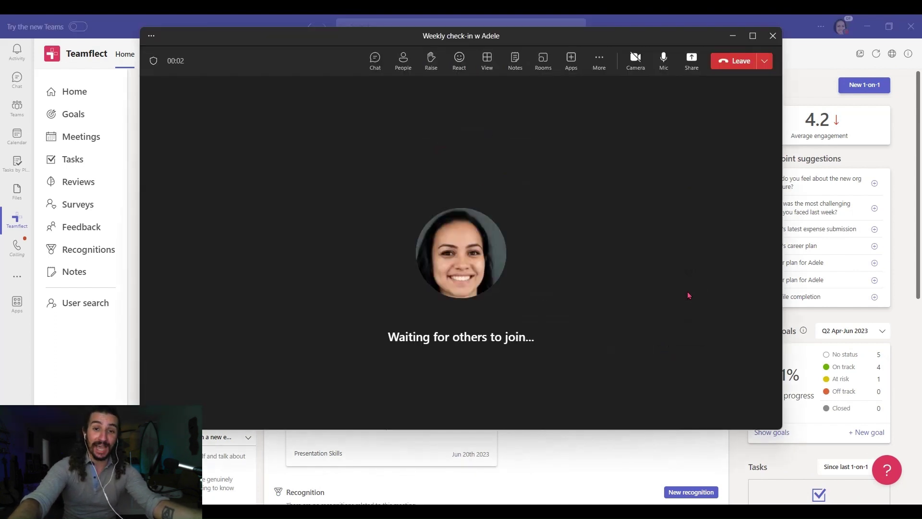
left_click(753, 36)
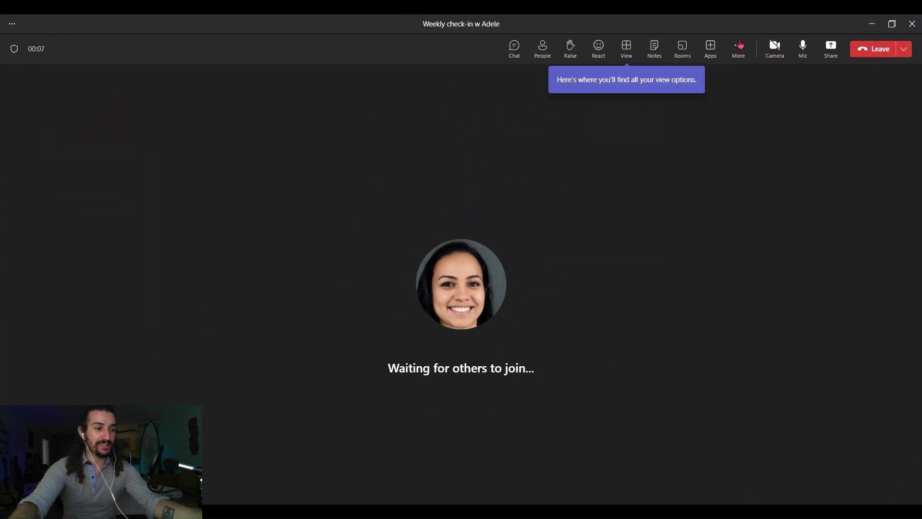
Step: Add the Teamflect app to the meeting from Apps and save it
left_click(711, 54)
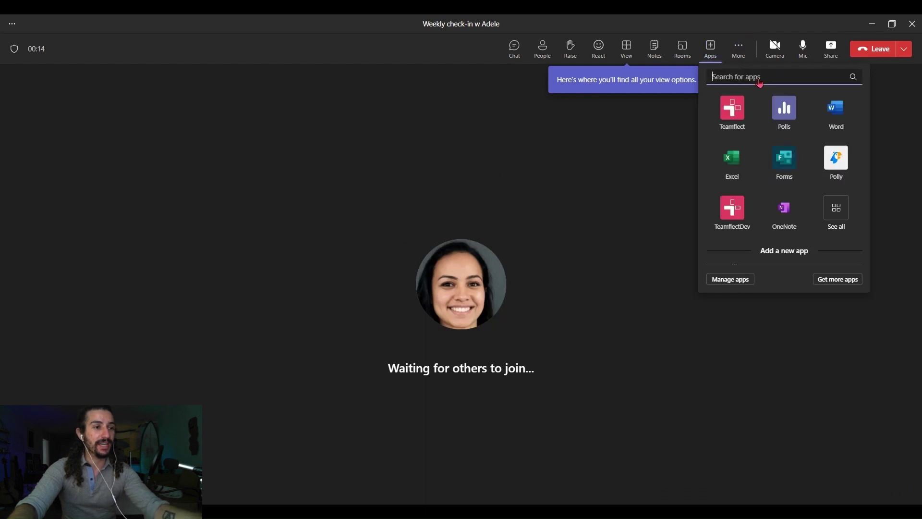
left_click(732, 110)
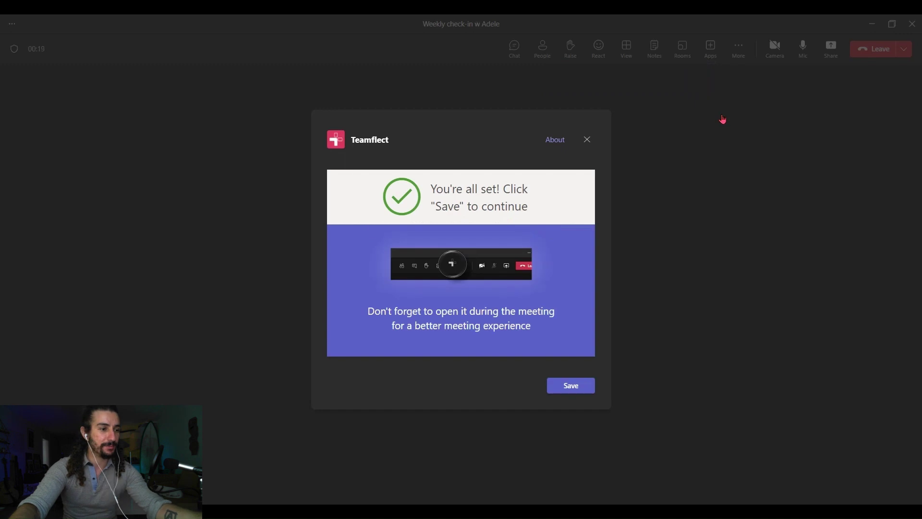
left_click(585, 387)
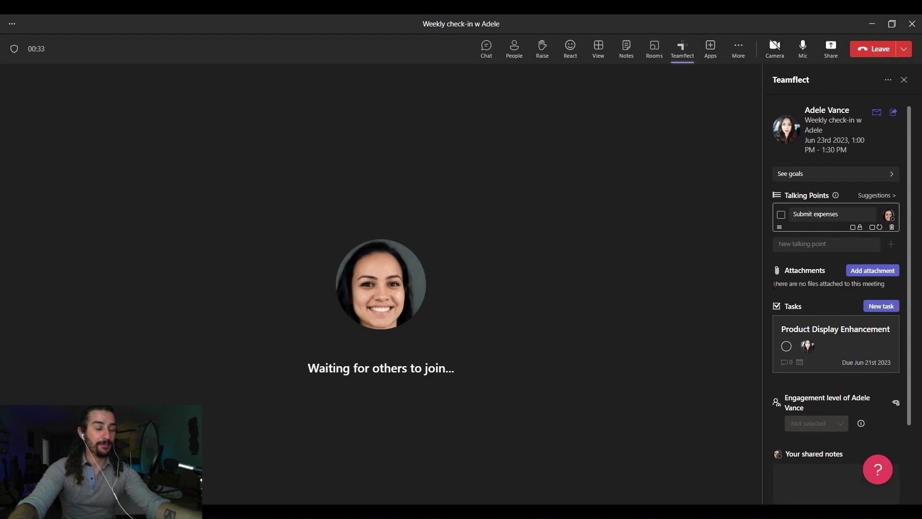
Step: Scroll through the in-meeting agenda: Submit expenses, Product Display Enhancement task and notes
scroll(830, 259, "down", 3)
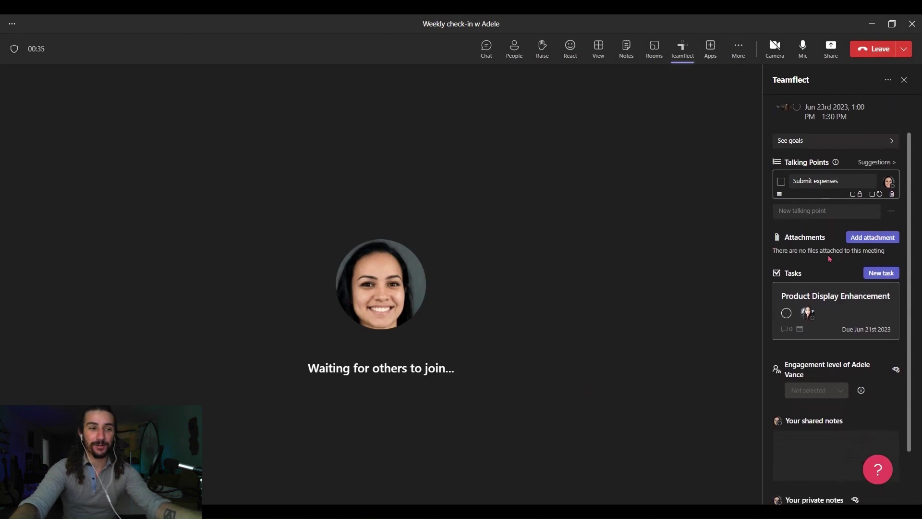
scroll(829, 259, "down", 1)
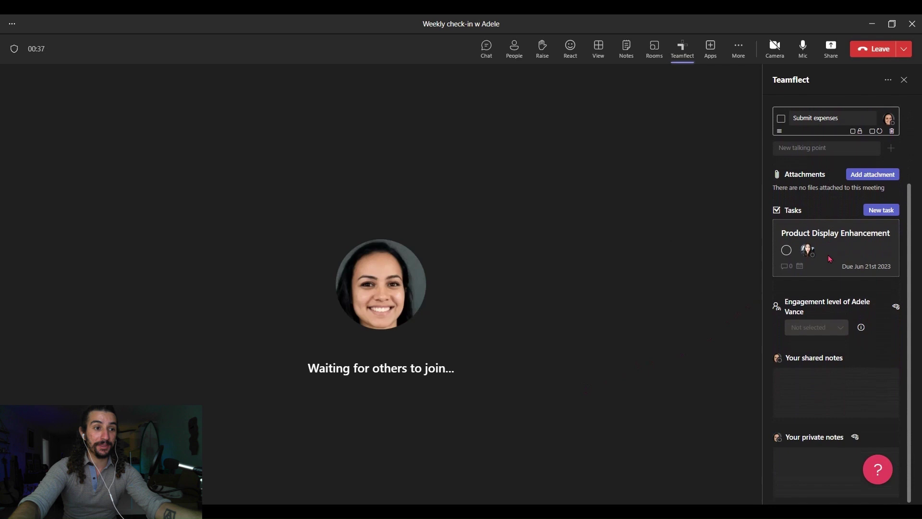
scroll(830, 259, "up", 4)
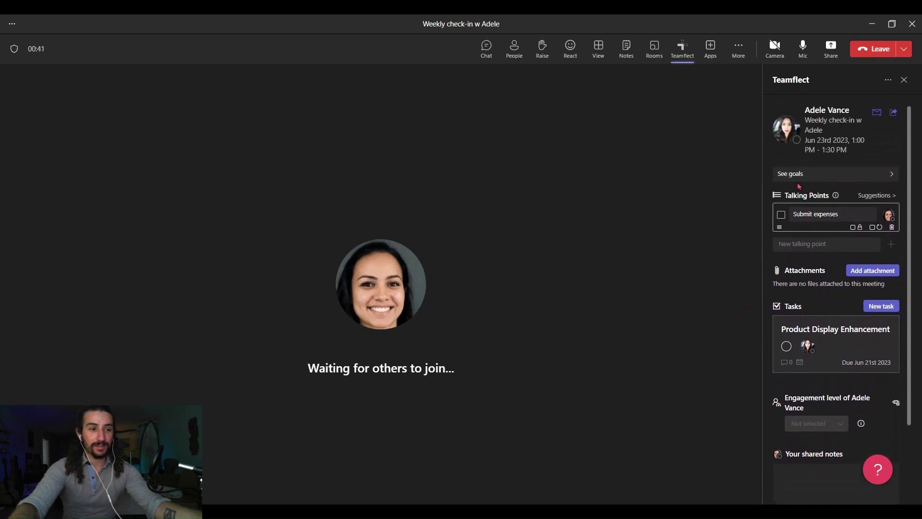
Step: Open the employee's goals in the Teamflect panel and look through them
left_click(830, 178)
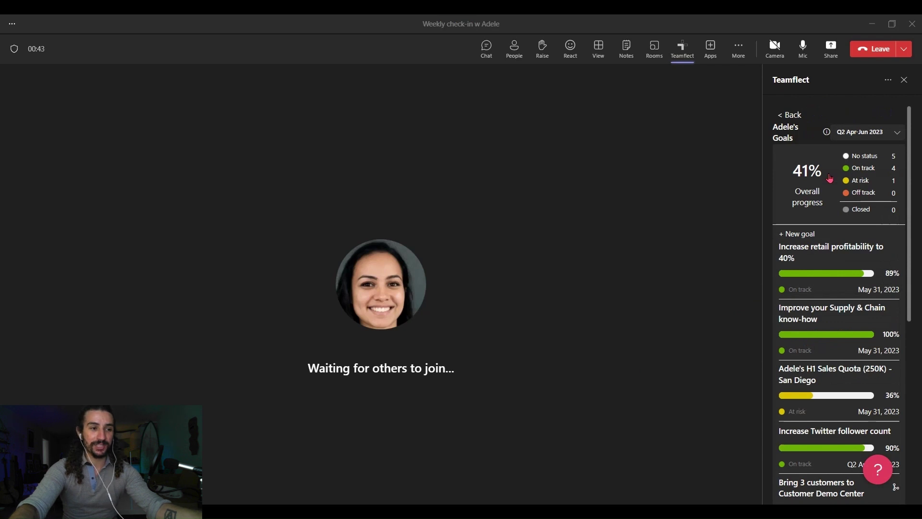
scroll(830, 178, "down", 5)
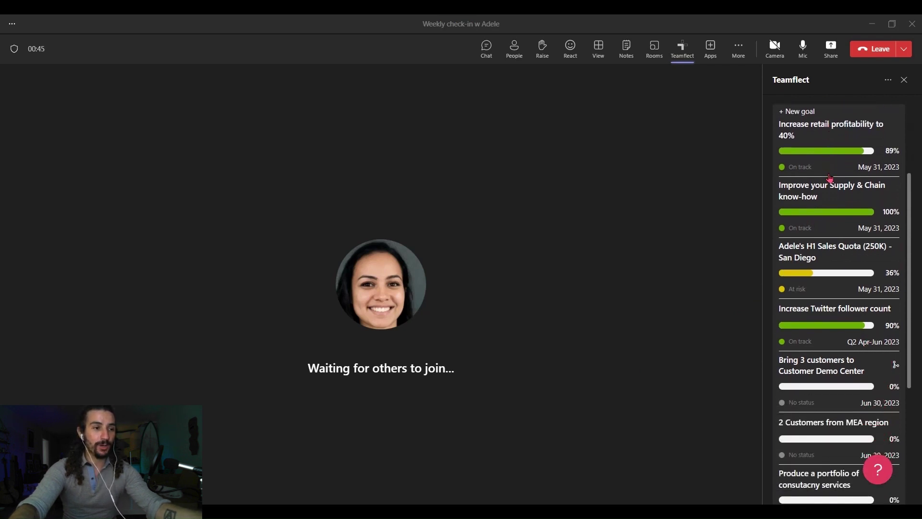
scroll(830, 178, "down", 4)
scroll(829, 177, "up", 5)
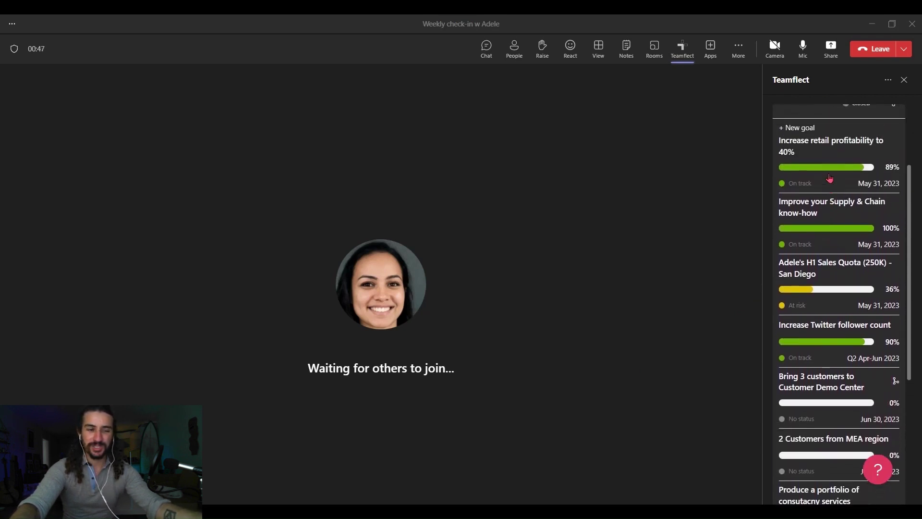
scroll(830, 178, "up", 4)
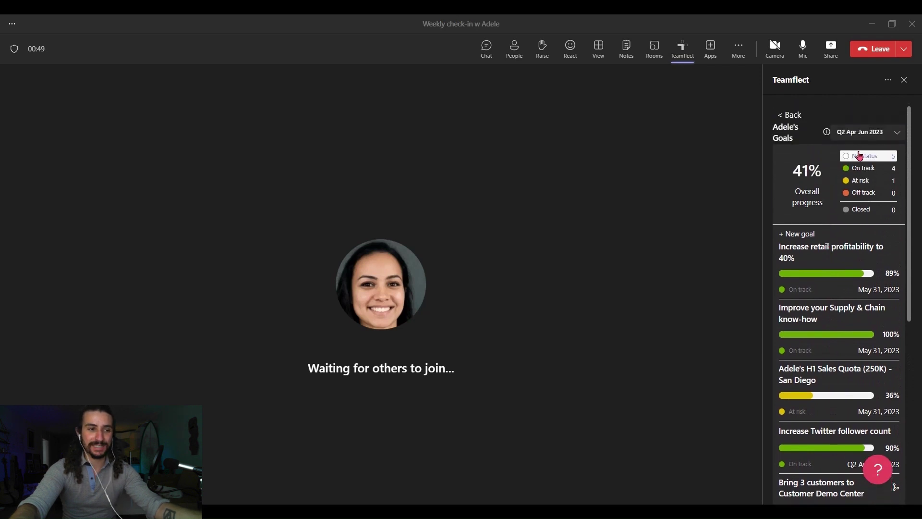
Step: Switch the goal period to All goals and filter to On track, showing 72% progress
left_click(897, 134)
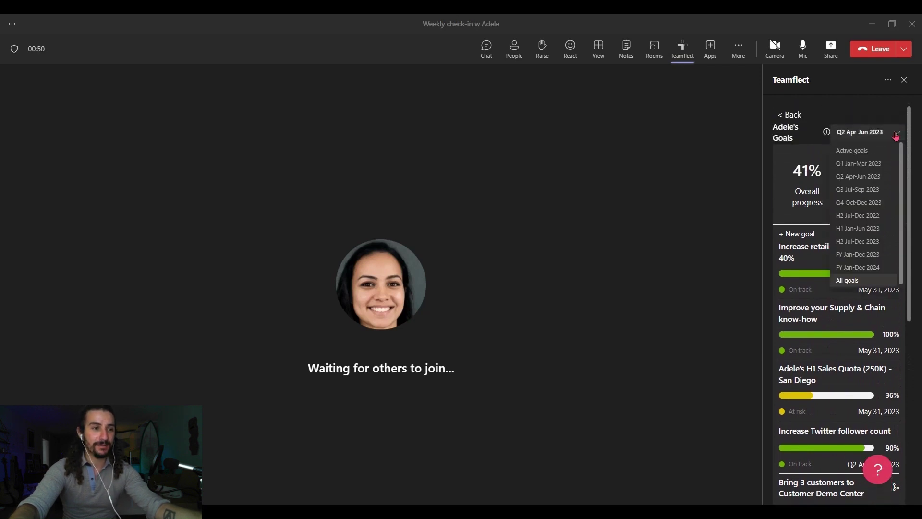
left_click(849, 281)
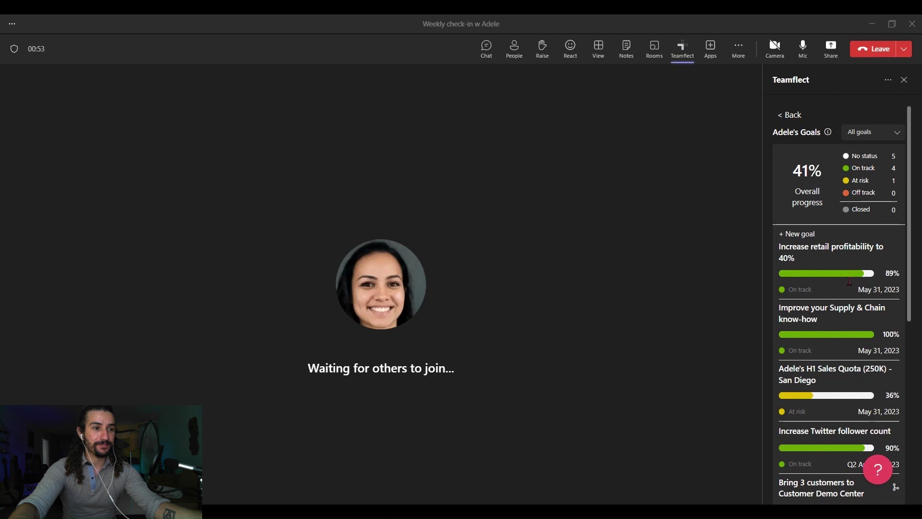
left_click(869, 181)
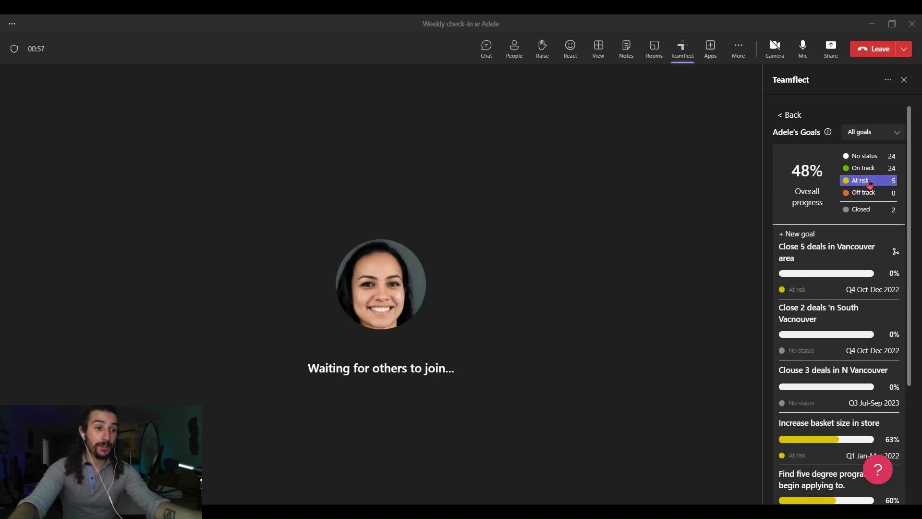
scroll(833, 300, "down", 1)
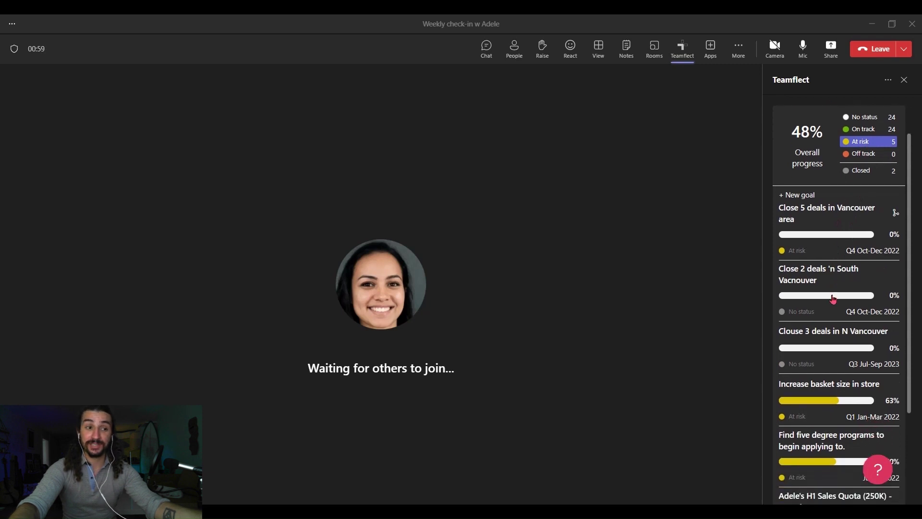
scroll(833, 300, "up", 1)
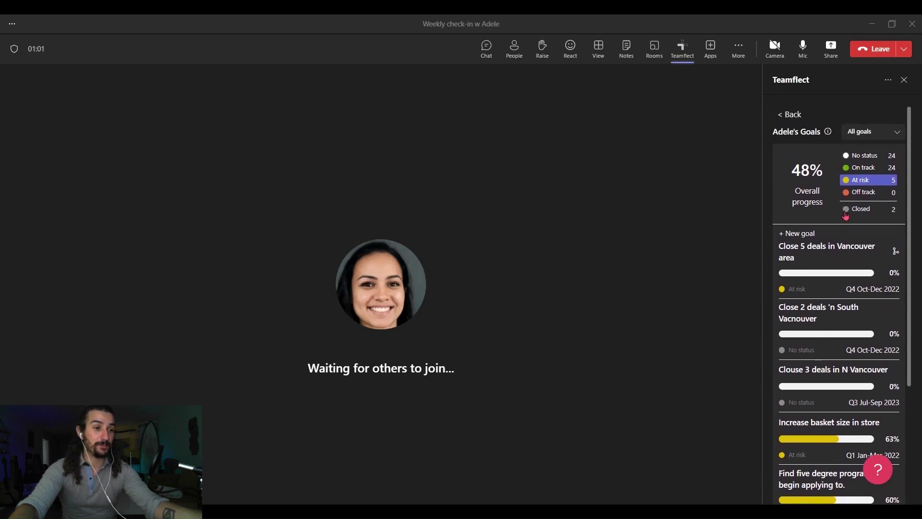
left_click(863, 171)
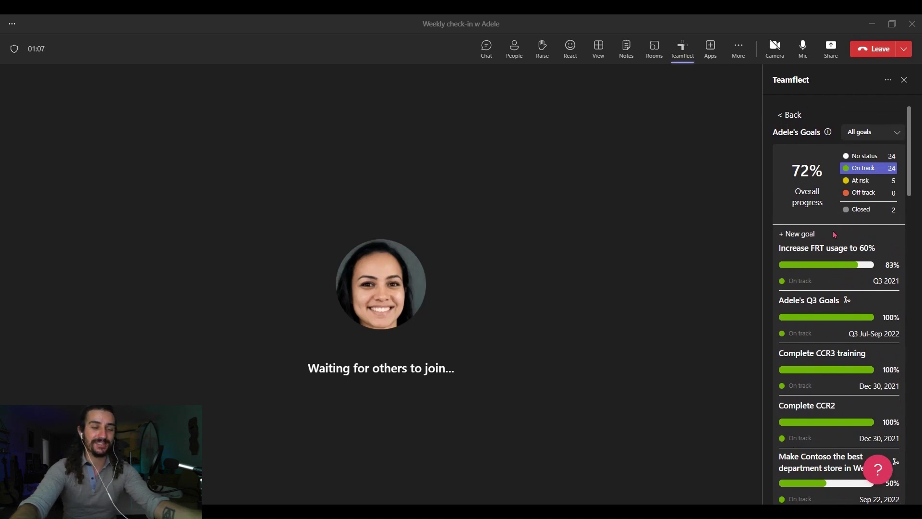
Step: Review the Increase FRT usage to 60% goal's details, then close its card
left_click(798, 250)
scroll(852, 257, "down", 3)
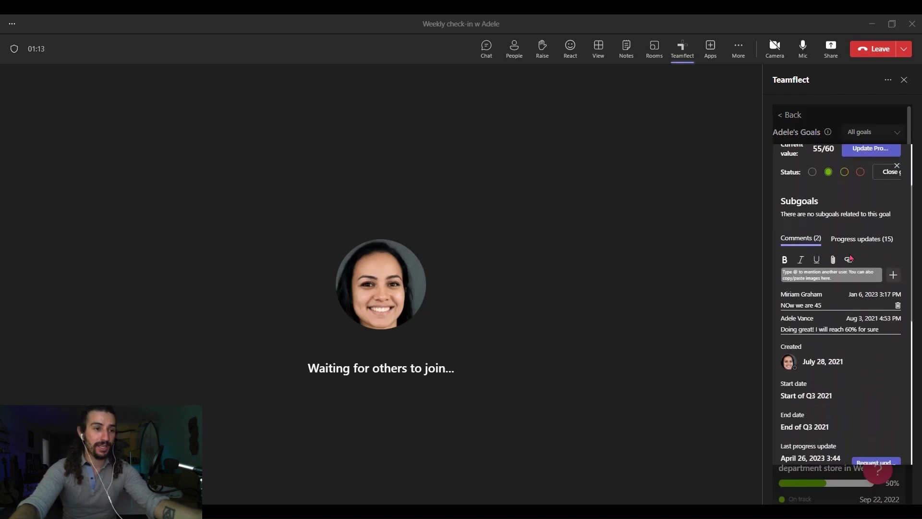
scroll(852, 258, "up", 3)
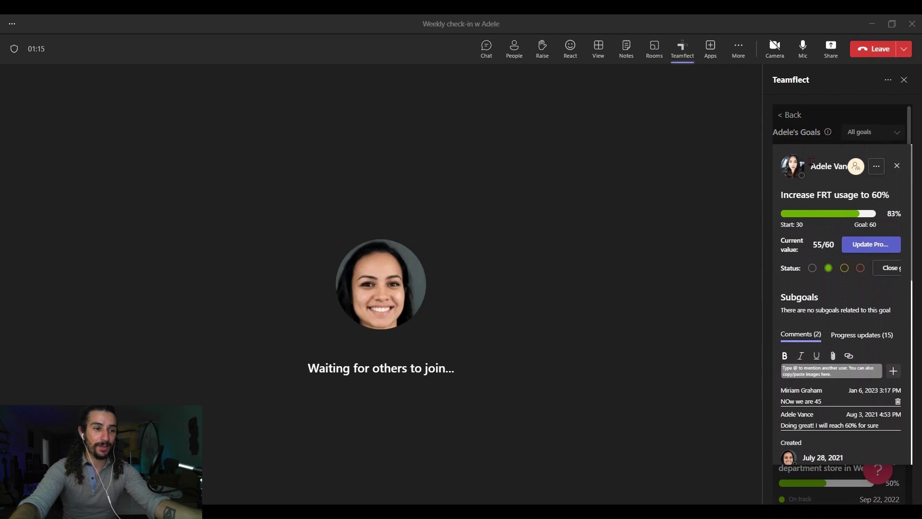
left_click(793, 115)
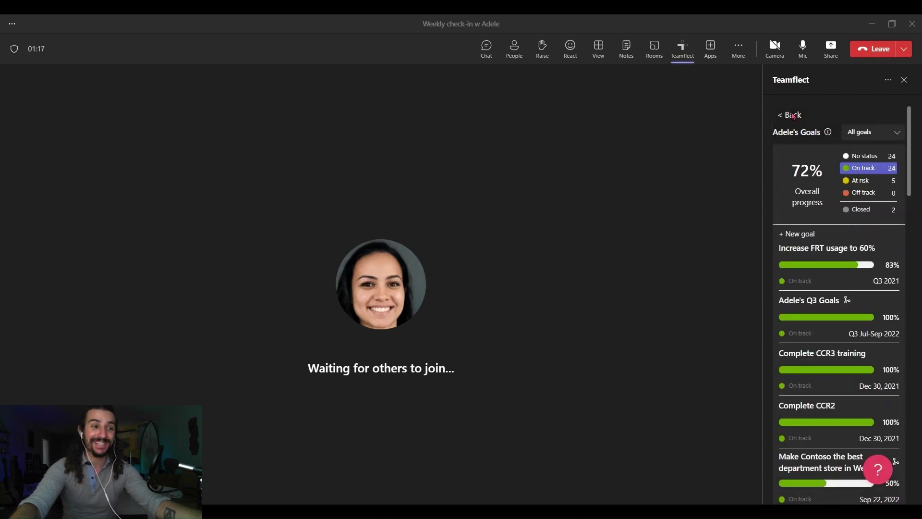
Step: Return to the meeting agenda and leave the call
left_click(793, 116)
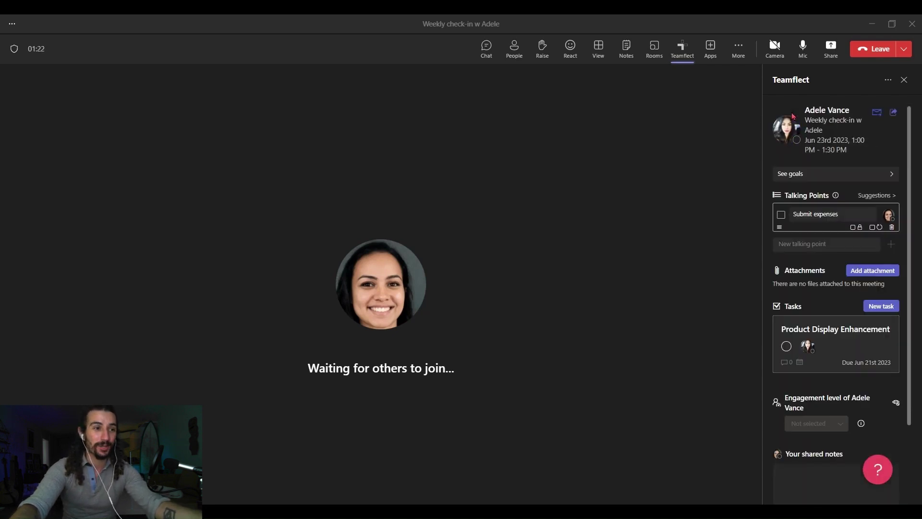
scroll(793, 115, "down", 3)
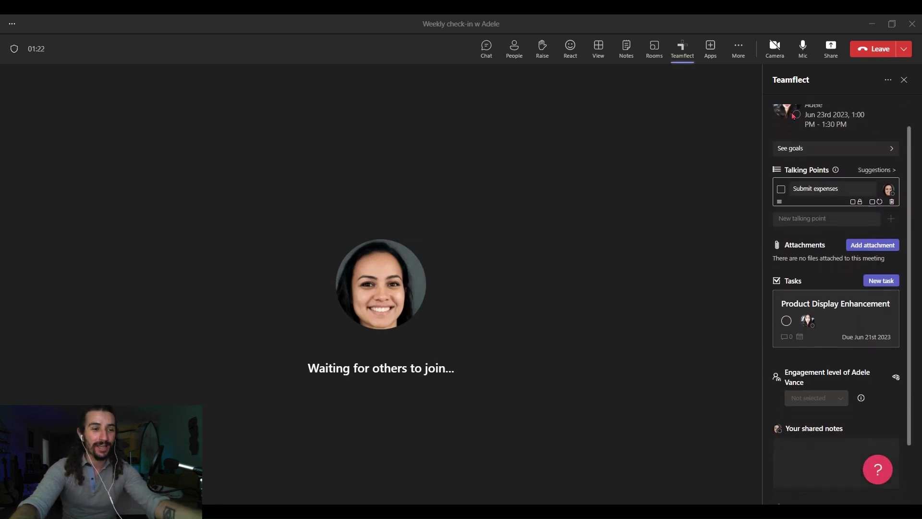
scroll(793, 116, "up", 3)
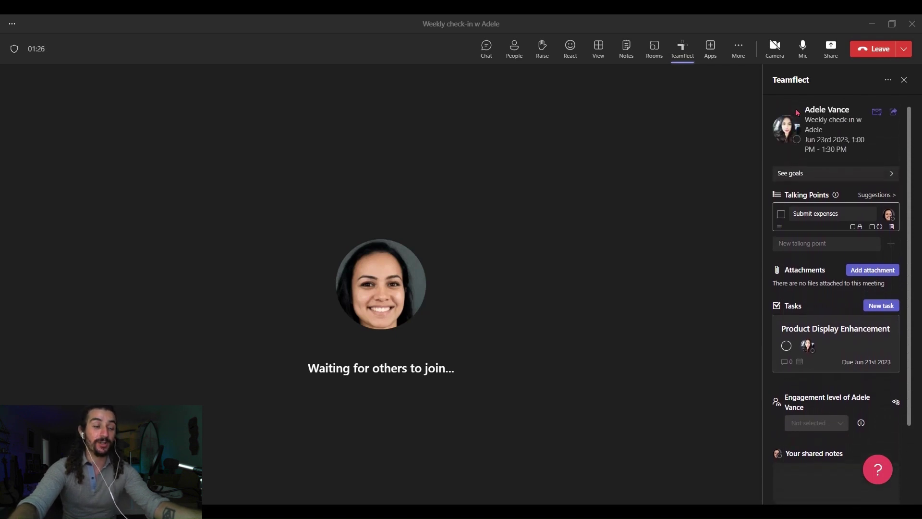
left_click(875, 48)
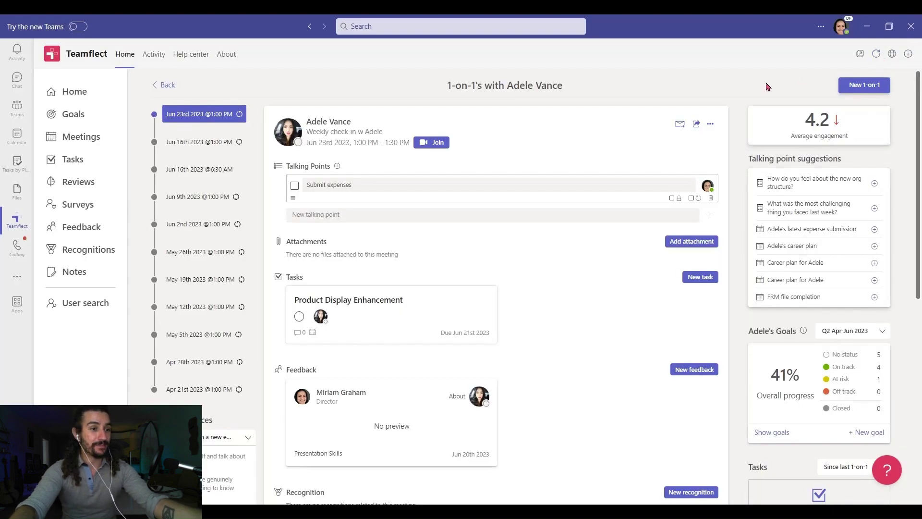
left_click(680, 126)
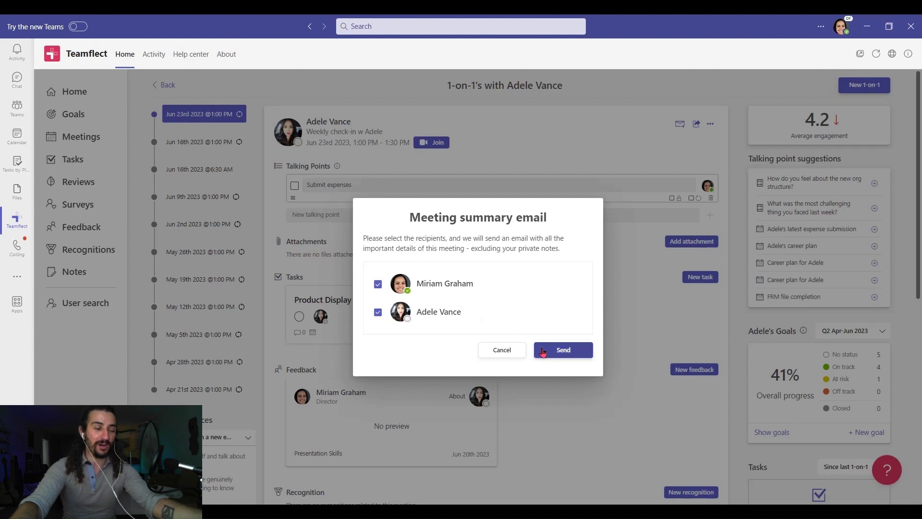
left_click(510, 350)
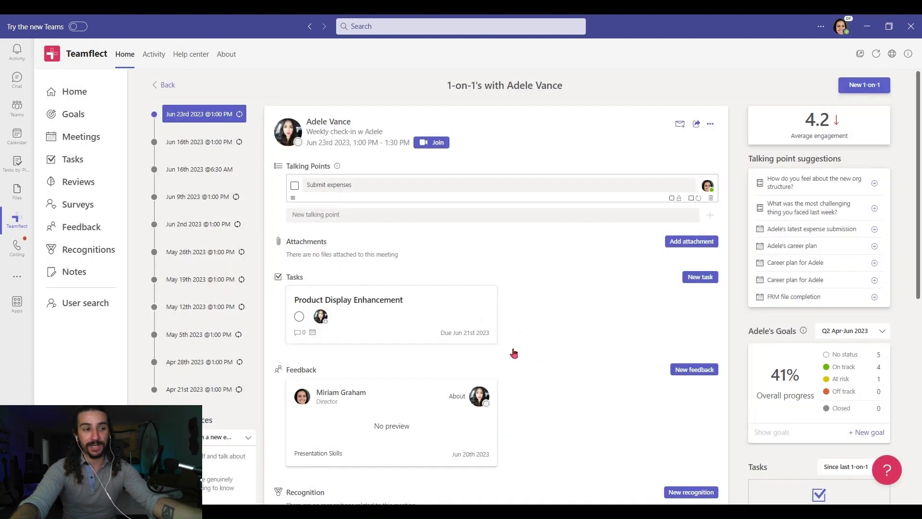
left_click(697, 126)
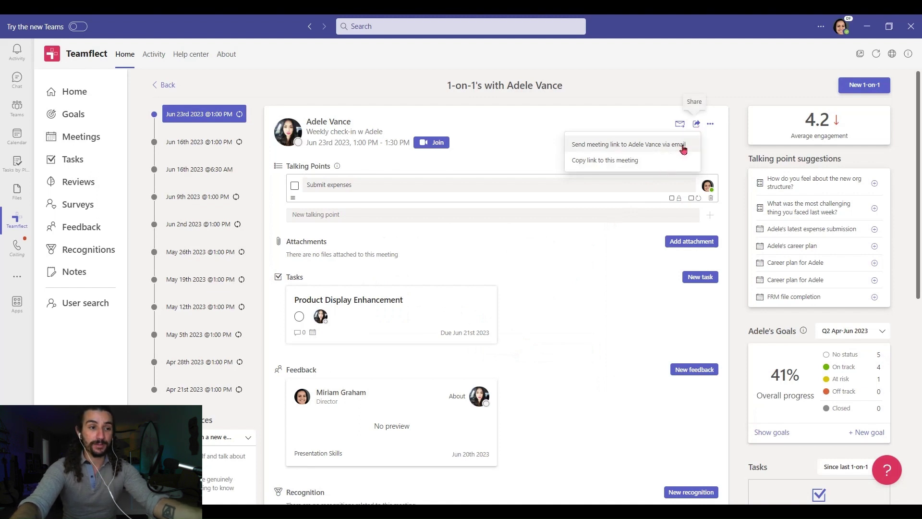
left_click(714, 139)
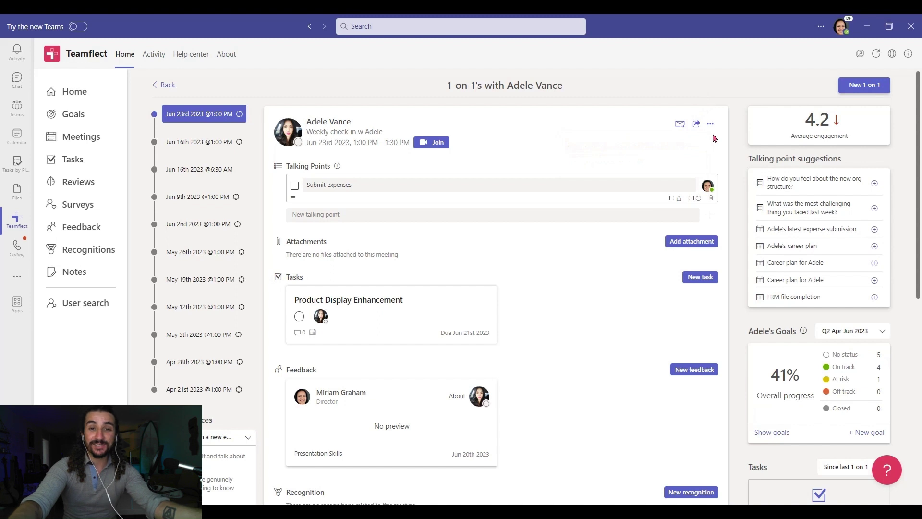
scroll(714, 138, "down", 1)
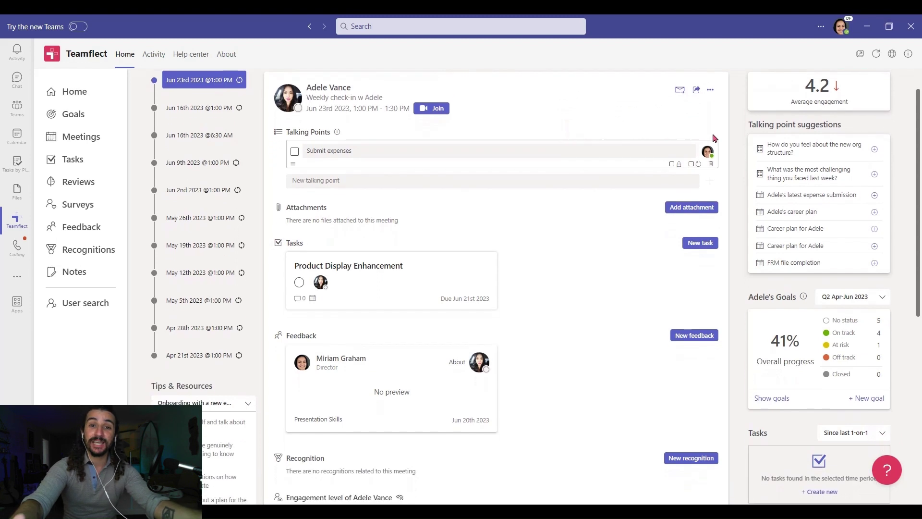